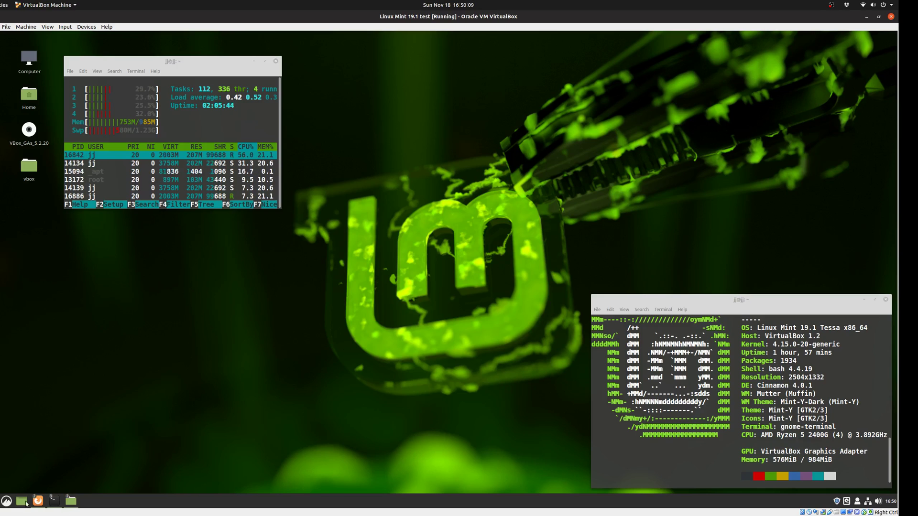
Step: Open the Cinnamon applications menu, then dismiss it by clicking the desktop
{"action": "left_click", "coordinate": [6, 500]}
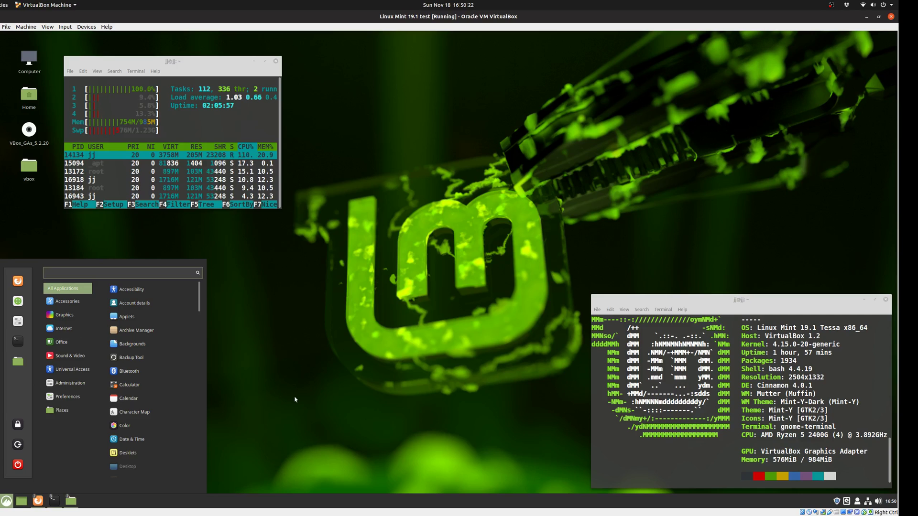
{"action": "left_click", "coordinate": [280, 400]}
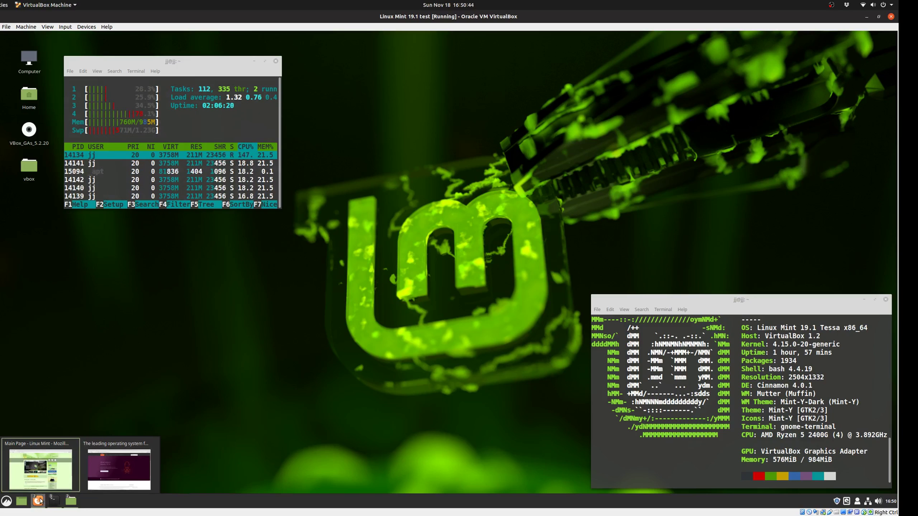
{"action": "mouse_move", "coordinate": [38, 501]}
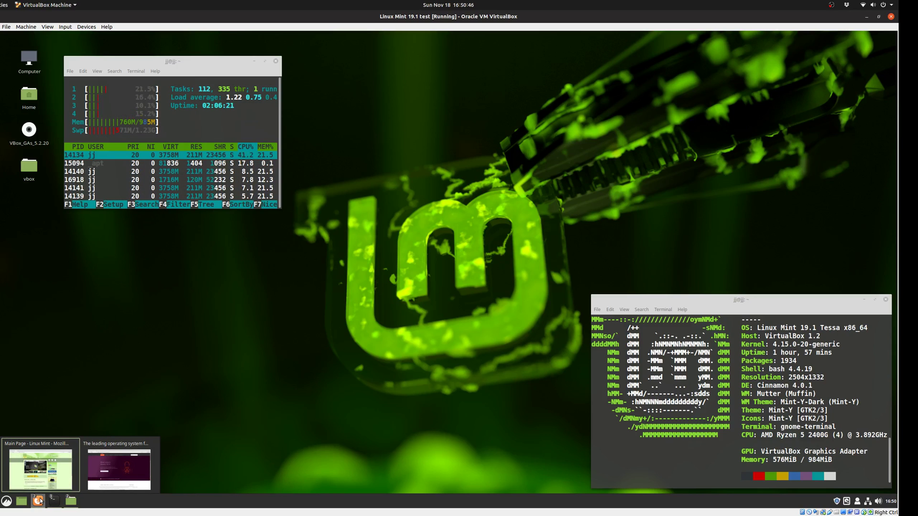
Step: Raise the 'Main Page - Linux Mint' Firefox window from its taskbar preview
{"action": "left_click", "coordinate": [40, 502]}
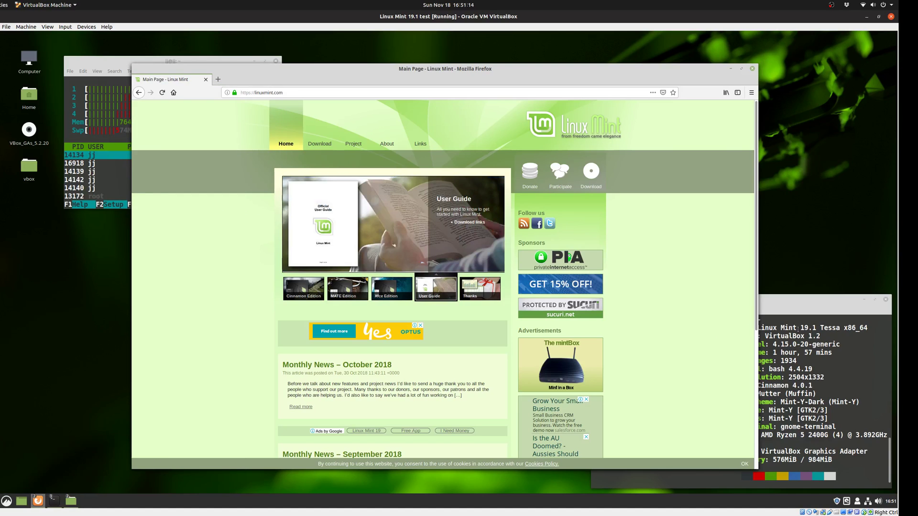
Step: Raise the neofetch terminal over Firefox and select its 'Mint 19.1' OS line
{"action": "left_click", "coordinate": [54, 501]}
{"action": "left_click_drag", "start_coordinate": [779, 328], "coordinate": [822, 328]}
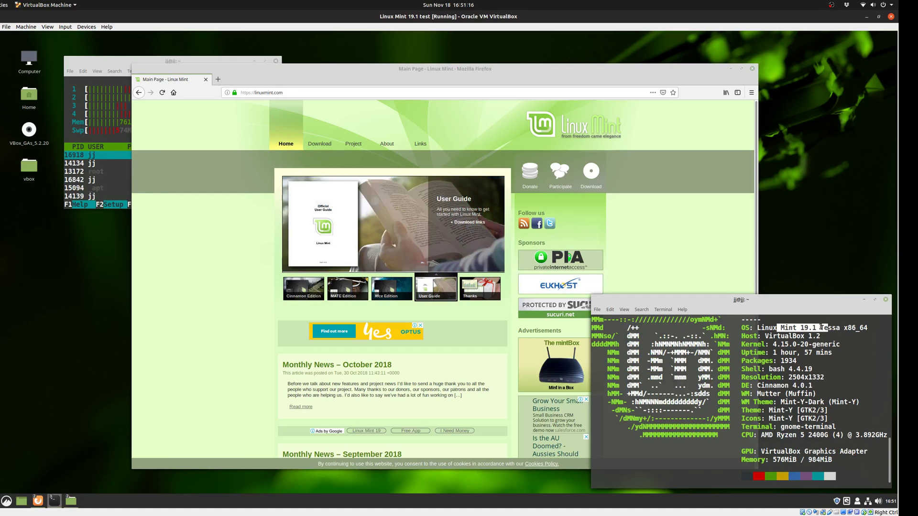
{"action": "triple_click", "coordinate": [818, 328]}
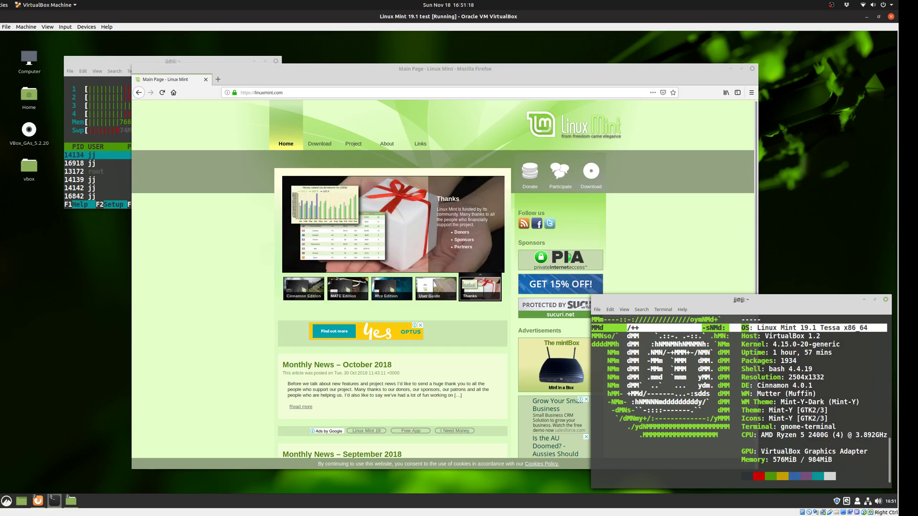